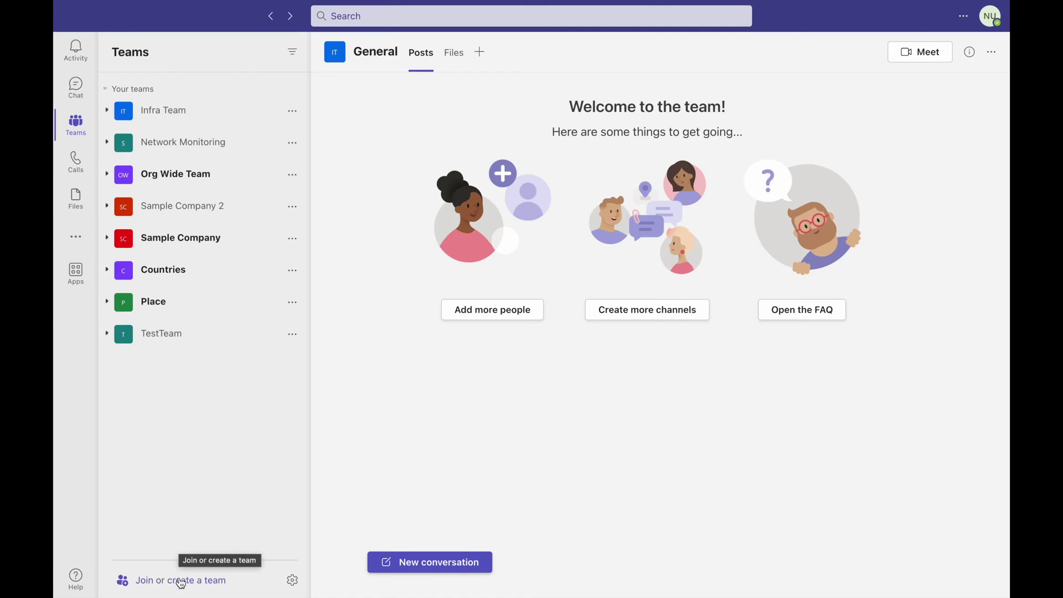
- Create a public Microsoft Teams team from scratch named 'Network Team'
click(182, 583)
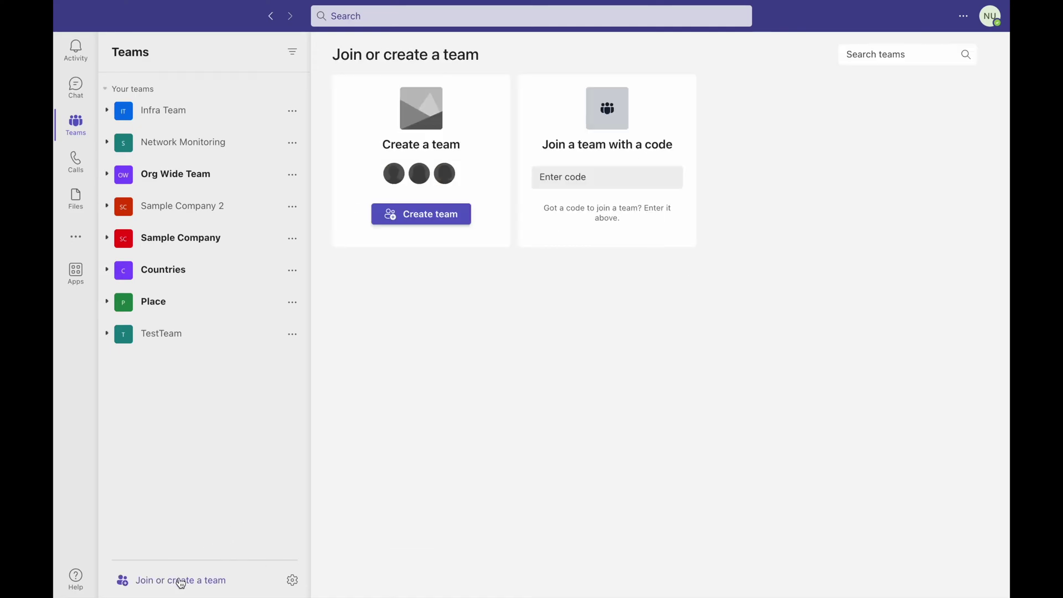
click(441, 224)
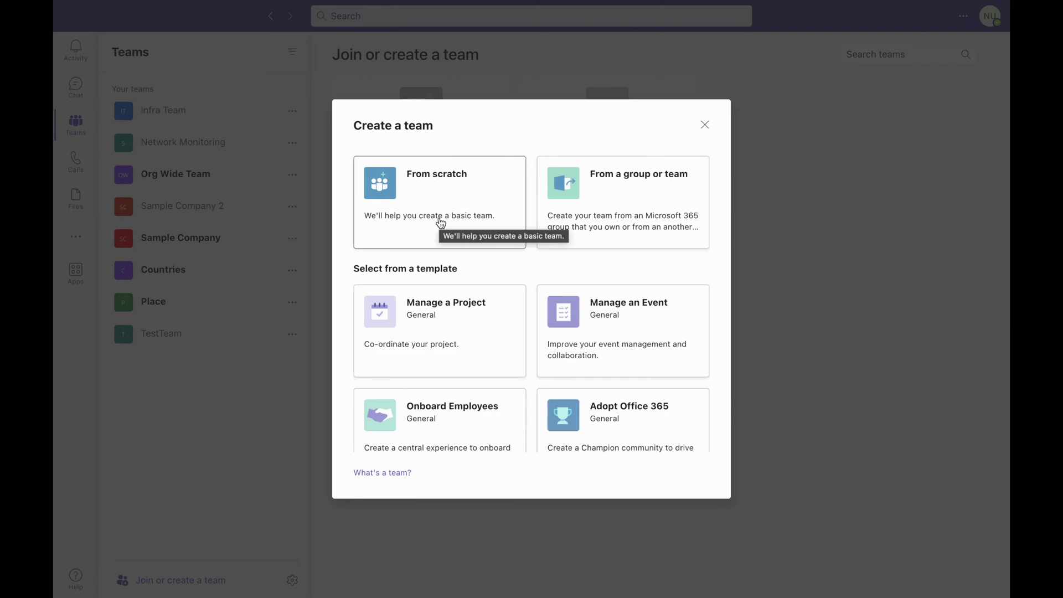
click(441, 223)
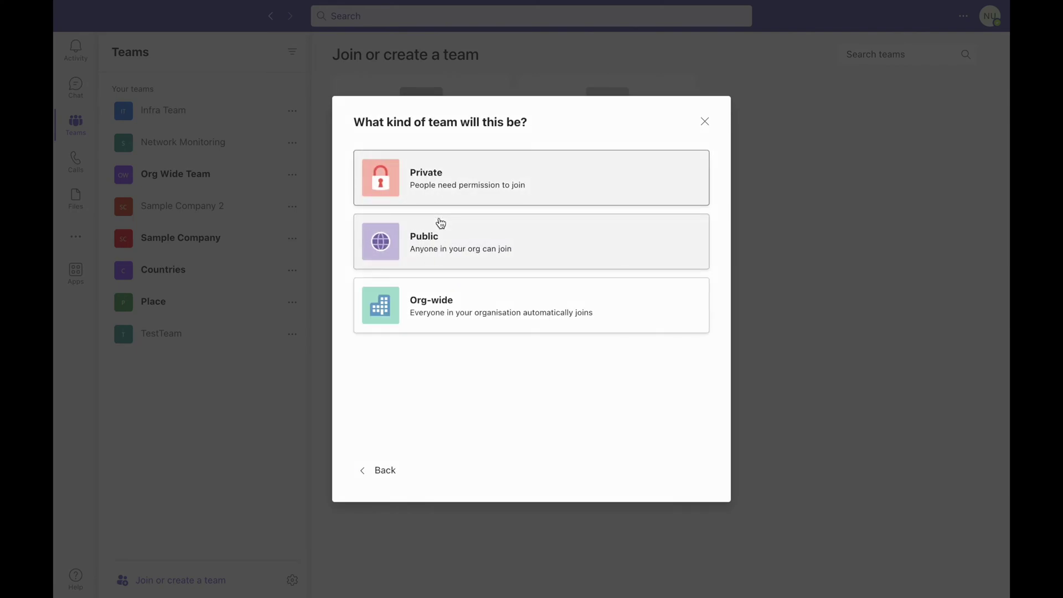
click(444, 253)
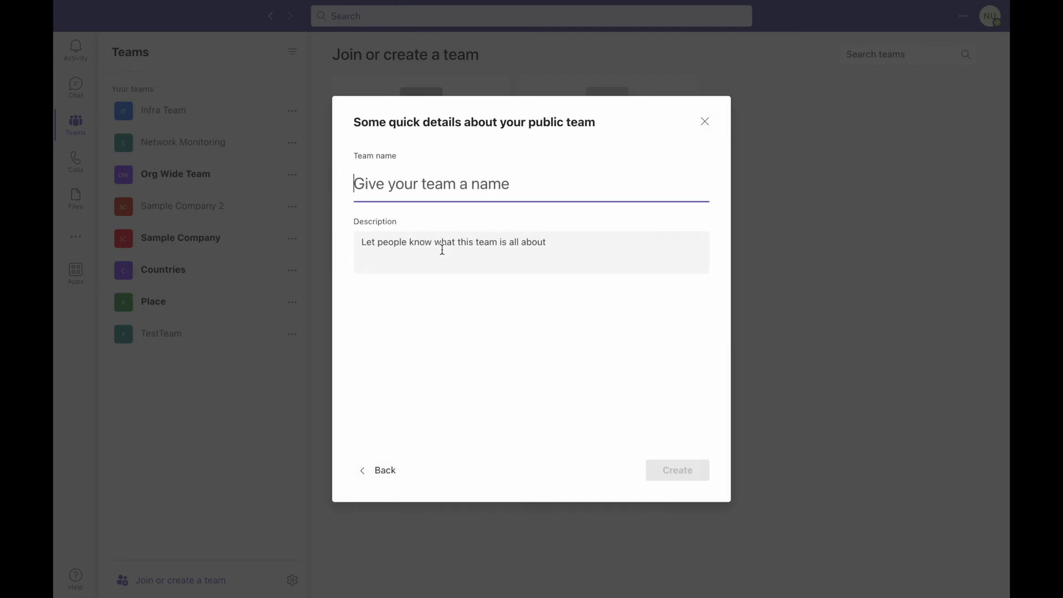
text(Network Team)
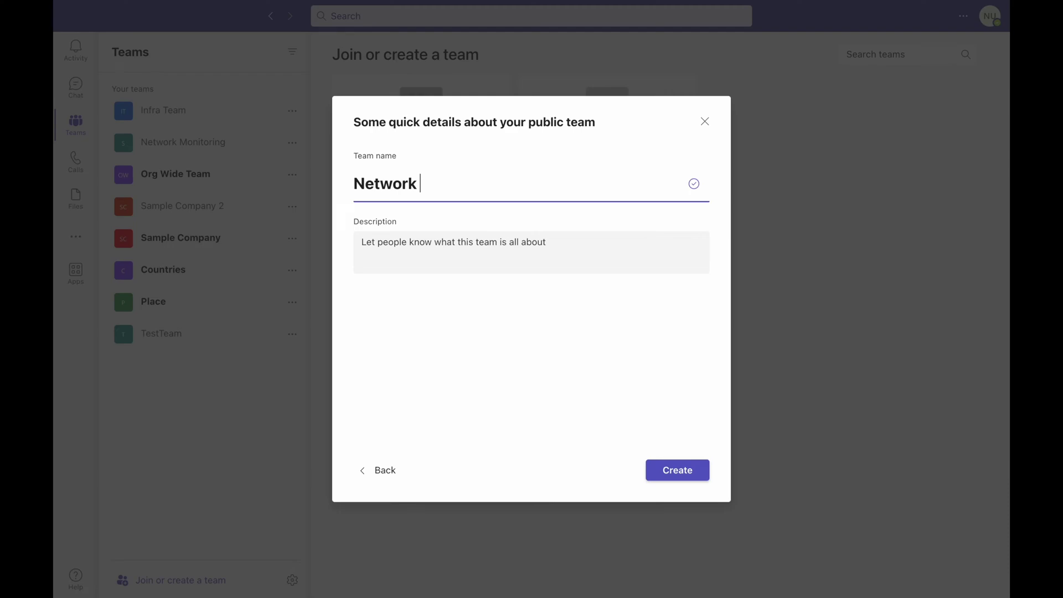
click(682, 466)
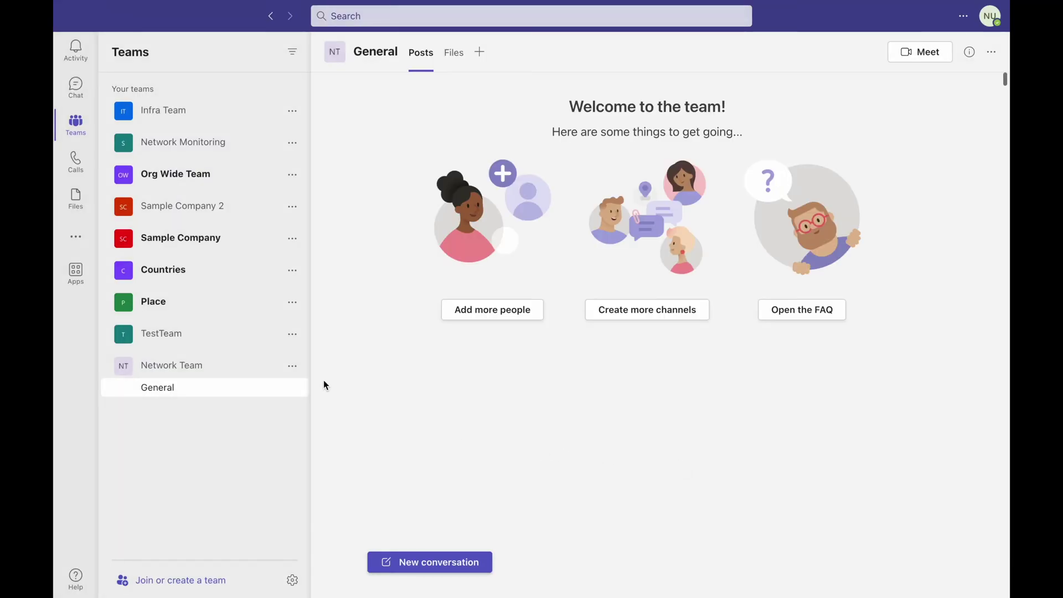
- Add a Standard-privacy channel named 'Network Admins' to Network Team
click(293, 370)
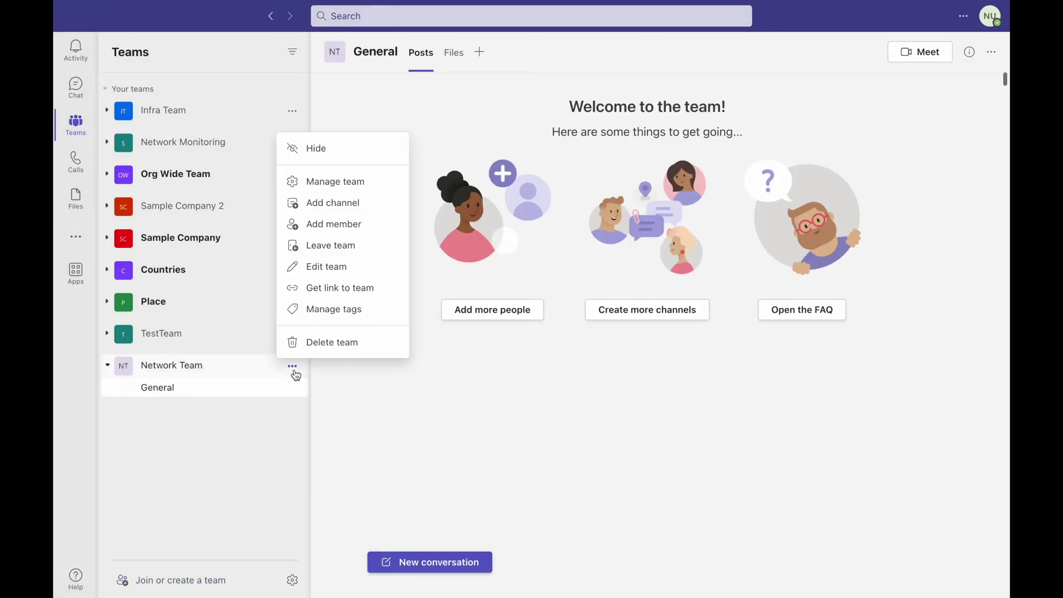
click(341, 210)
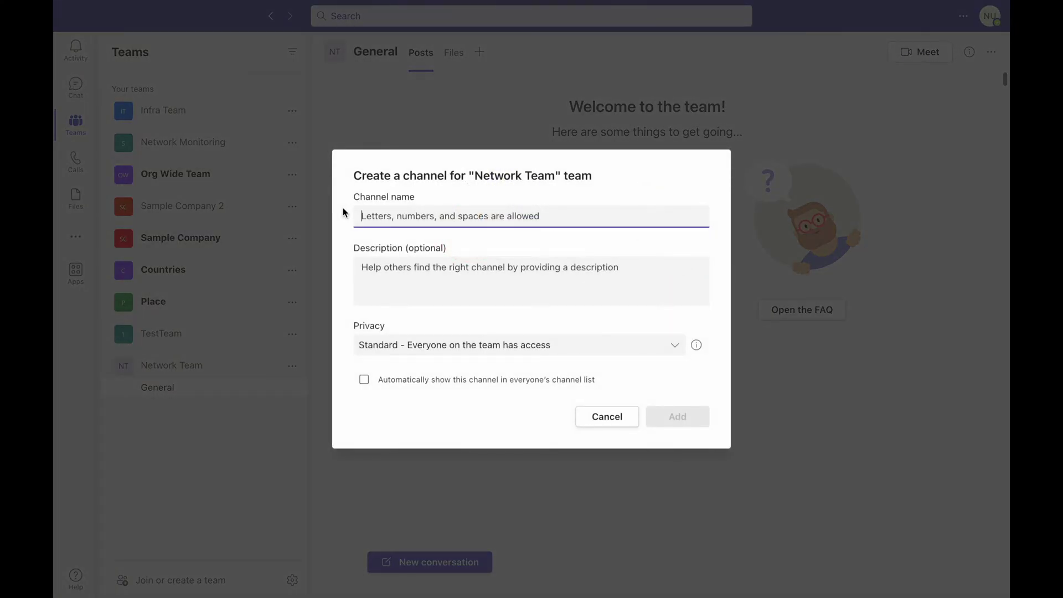
text(Network Admins)
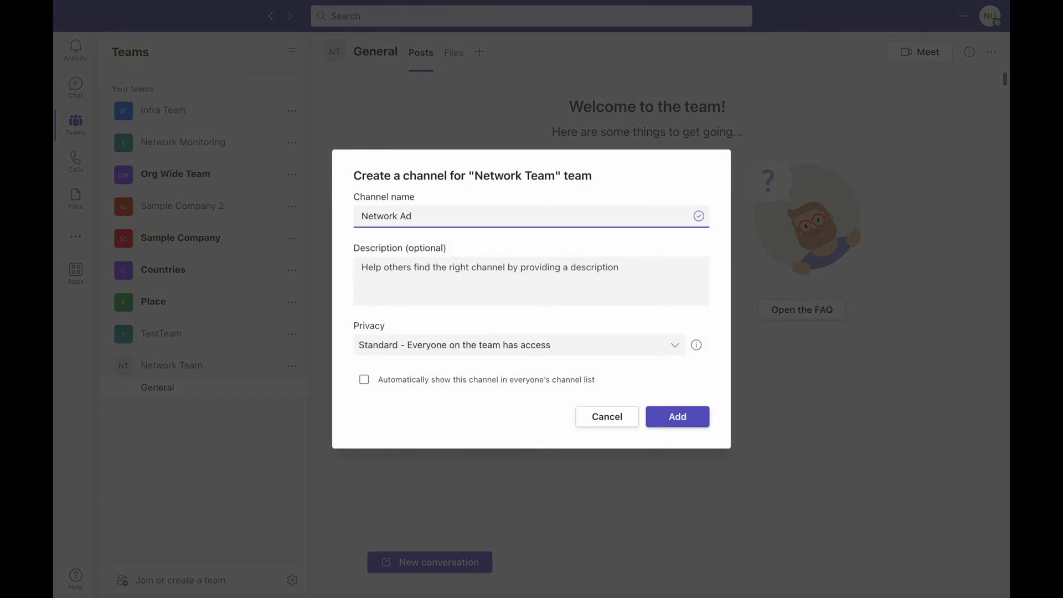
click(410, 347)
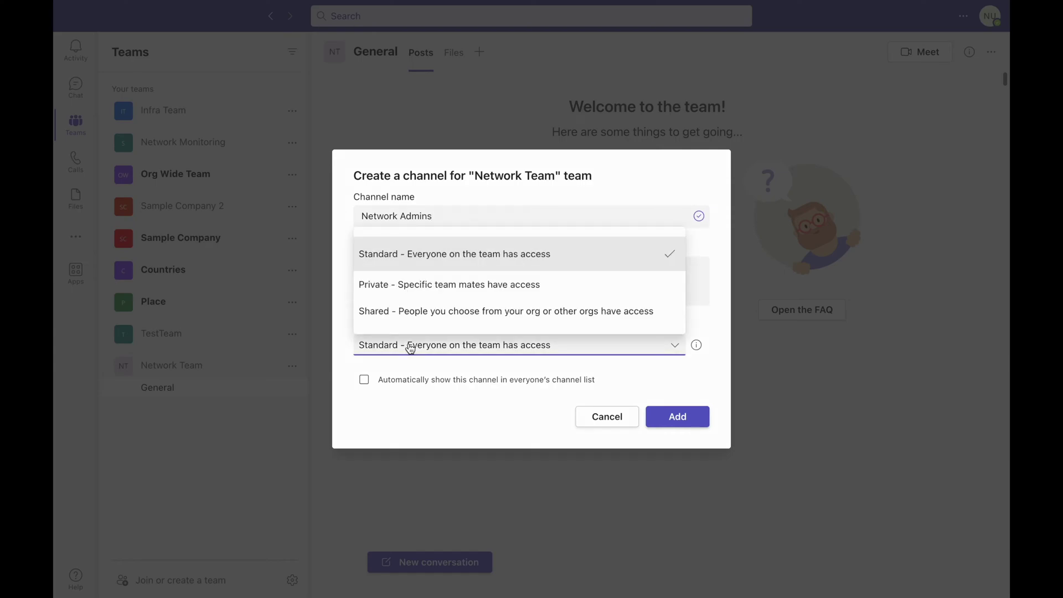
click(409, 347)
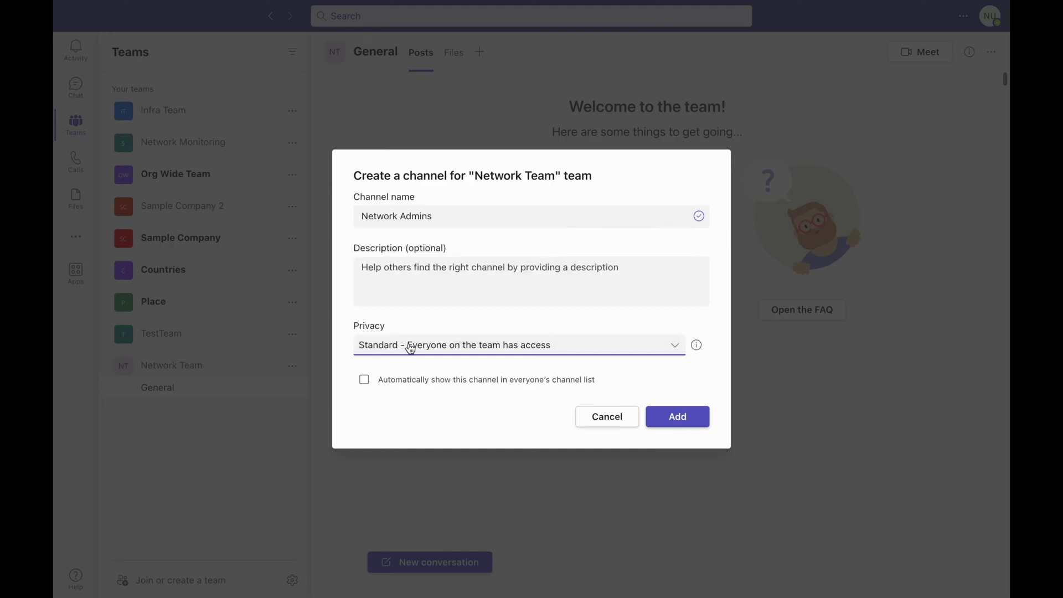
click(683, 416)
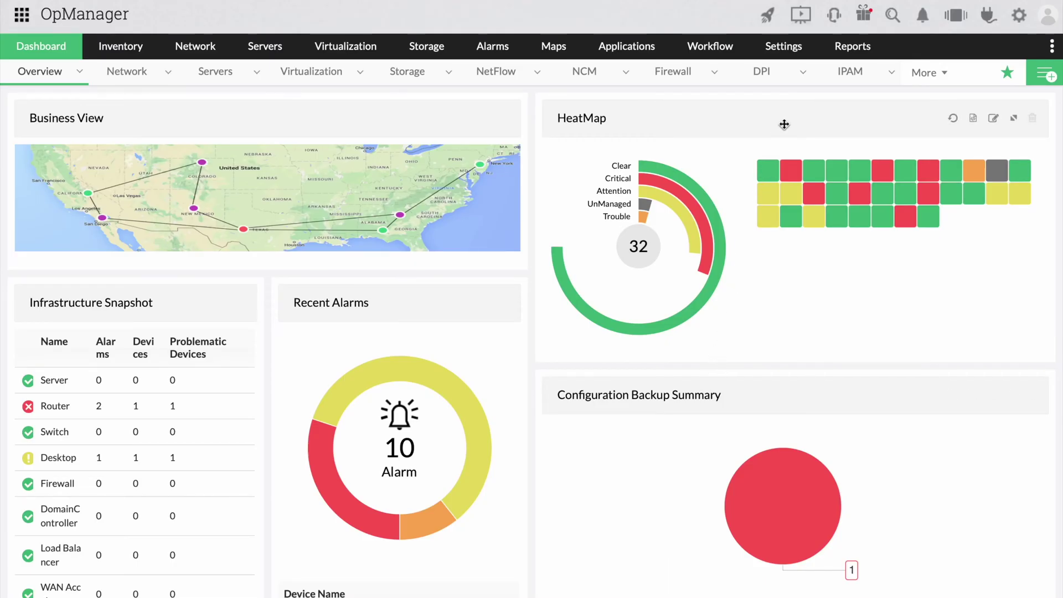
- Go to Settings > Third Party Integrations and configure the Microsoft Teams card
click(778, 54)
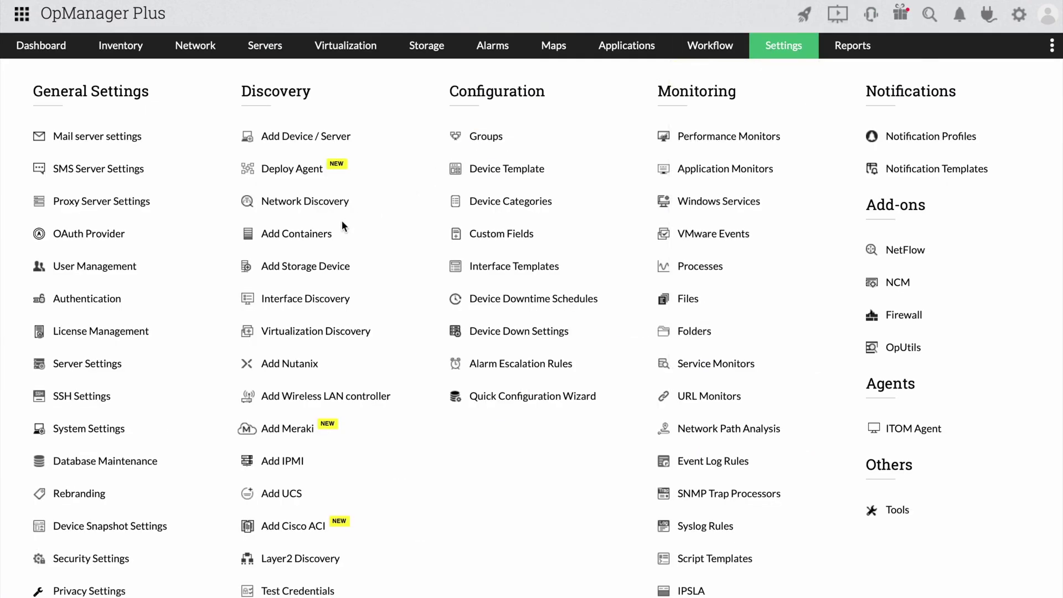
scroll(177, 399, down, 3)
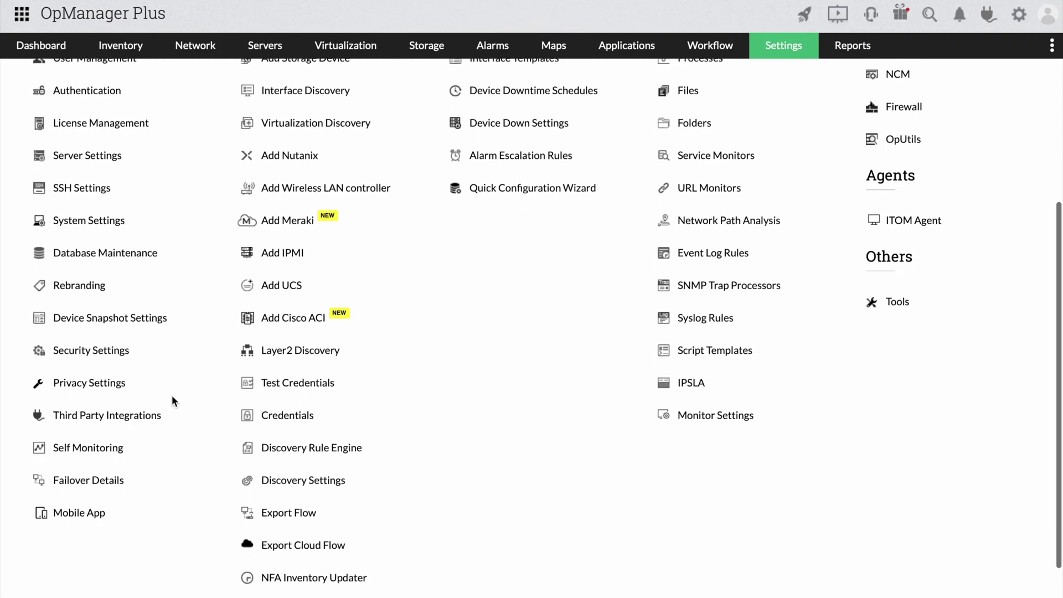
click(150, 415)
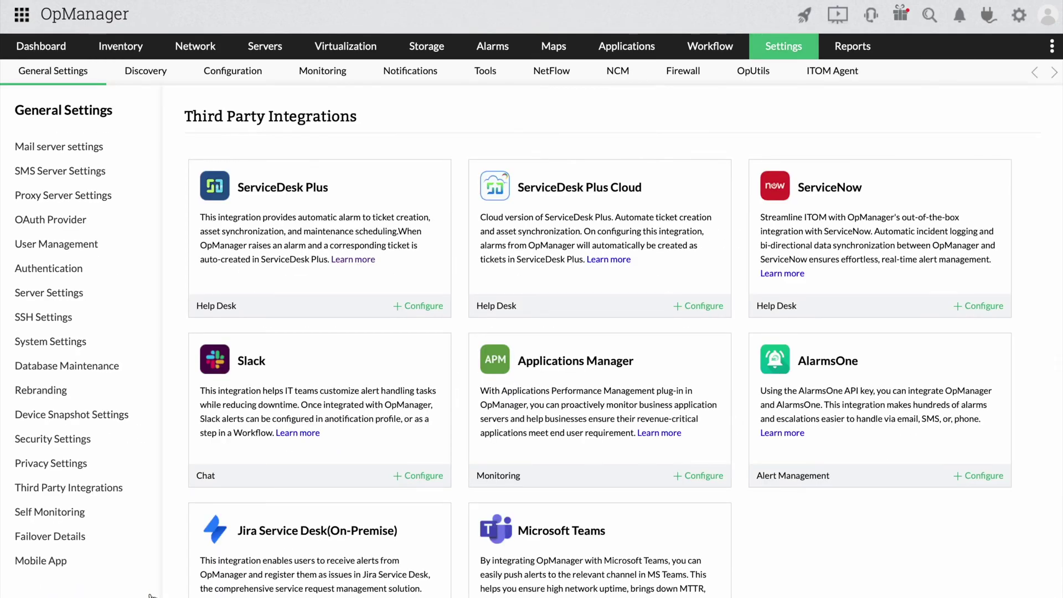
scroll(570, 569, down, 1)
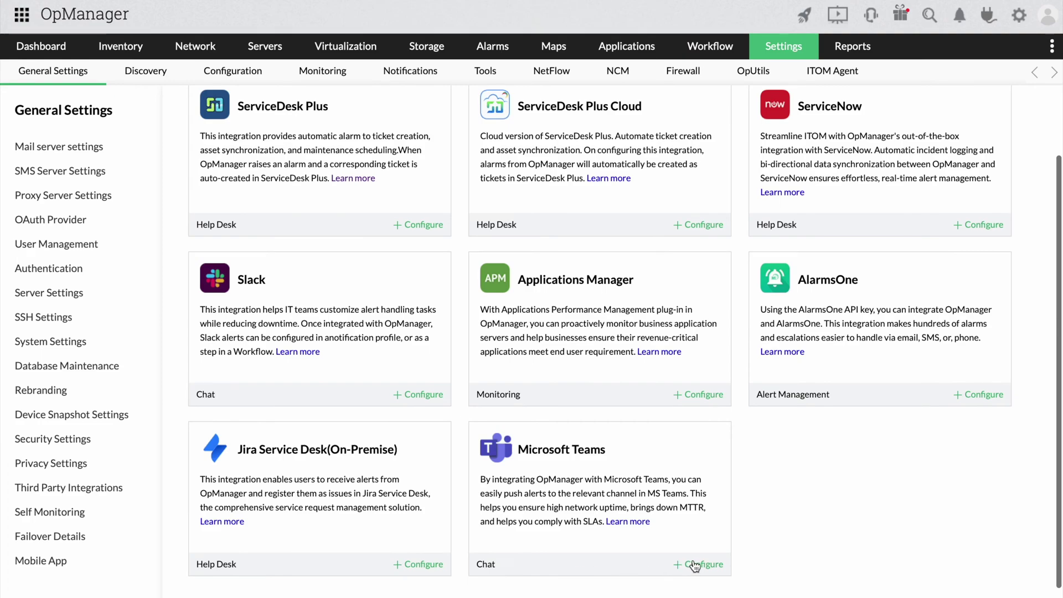
click(694, 564)
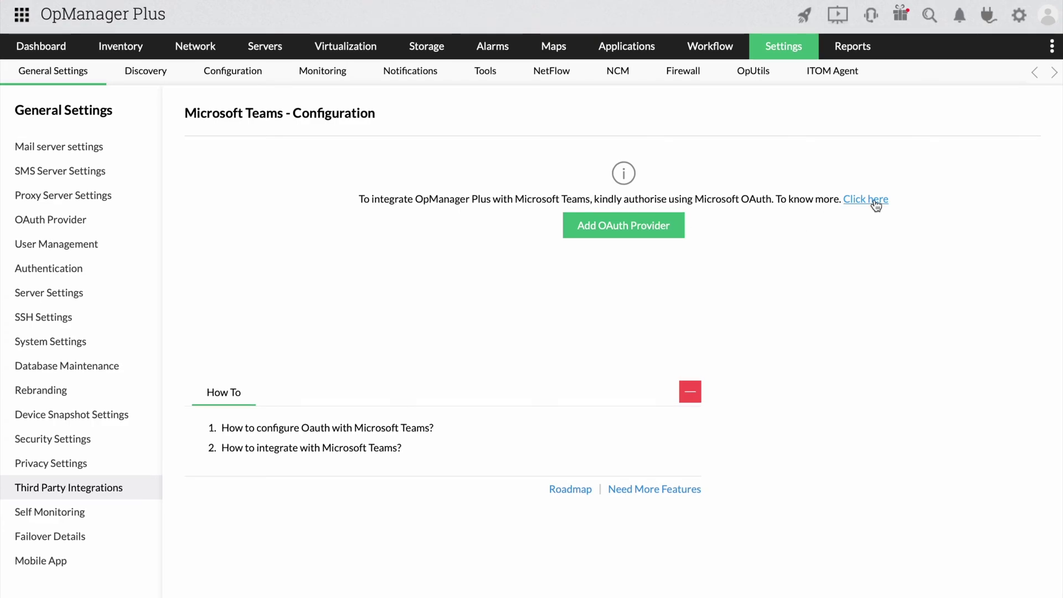
- Add a Microsoft OAuth provider profile named 'MS Teams' and save it
click(644, 237)
click(646, 183)
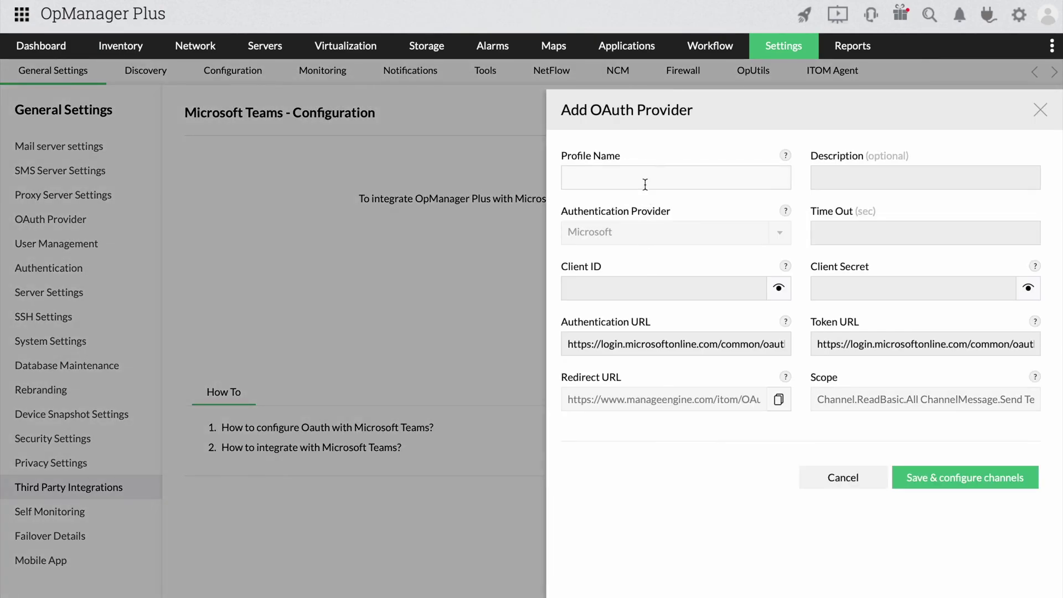
text(MS Teams)
click(956, 477)
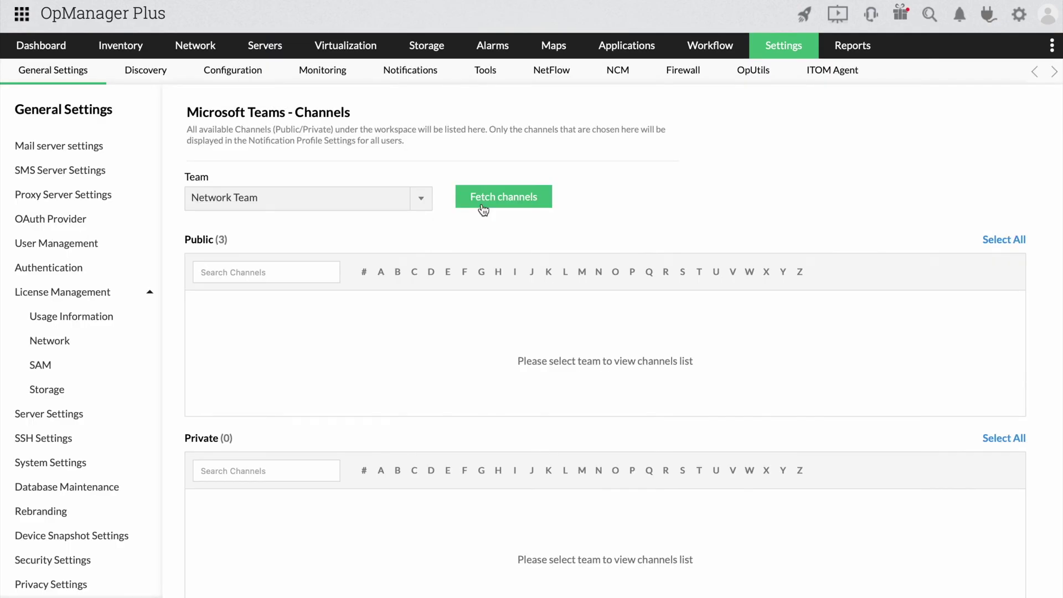
- Save Network Team's Network Admins and Network Technicians as the selected channels
click(483, 210)
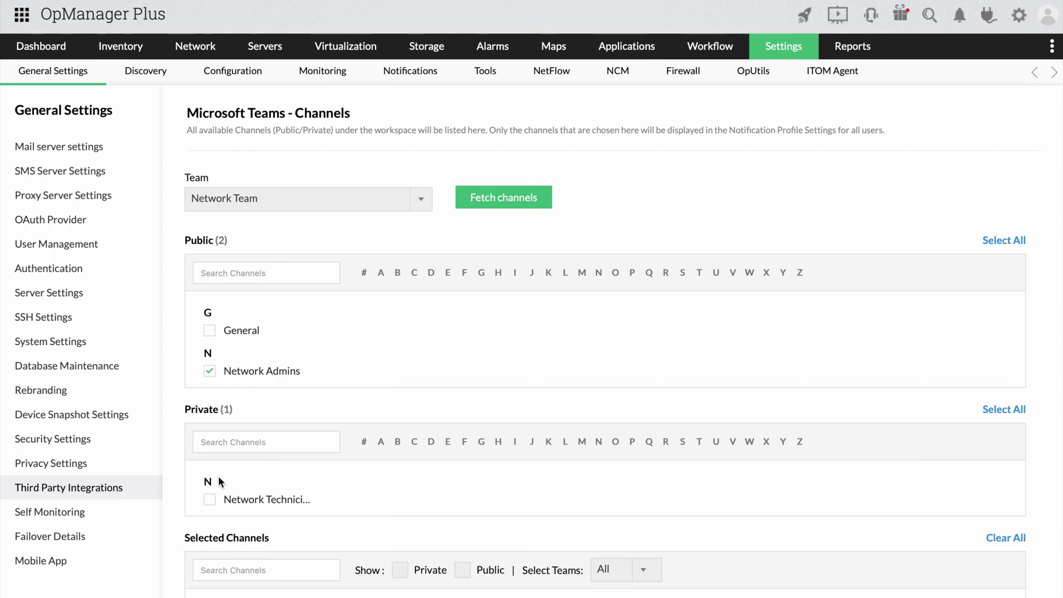
scroll(216, 503, down, 2)
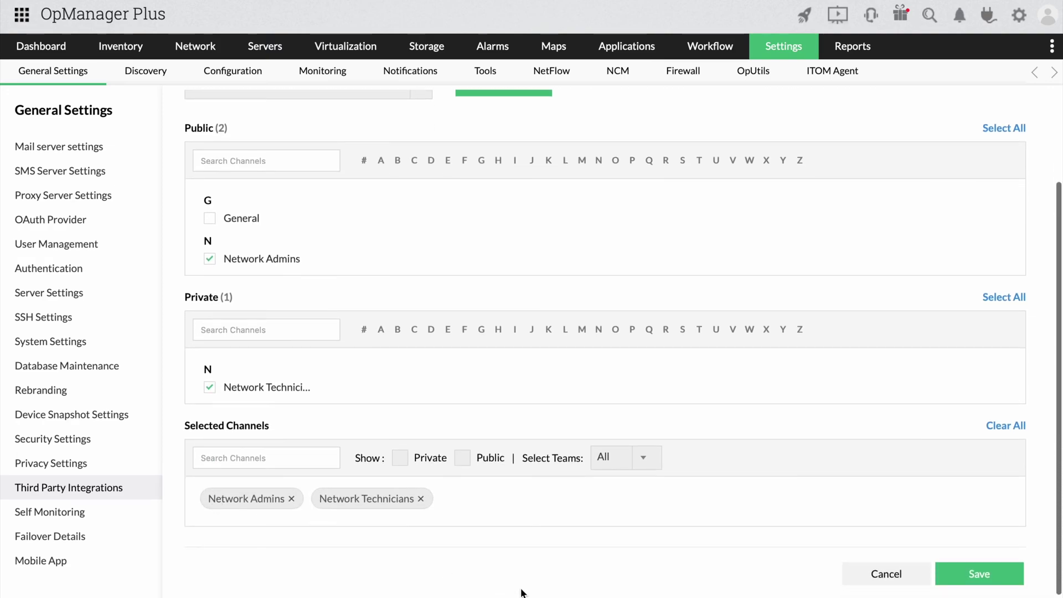
click(952, 577)
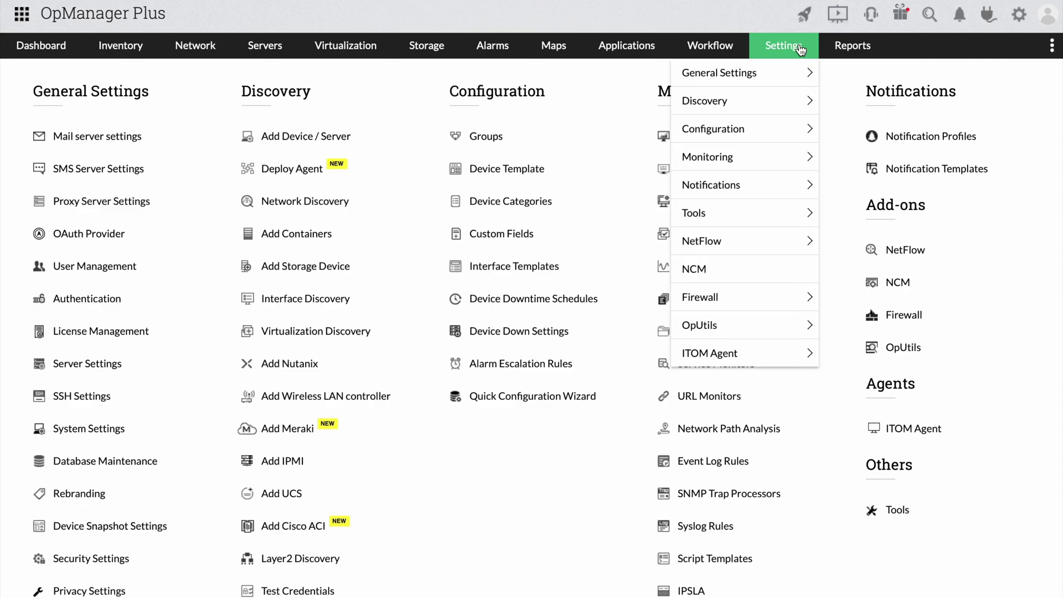
- Start a new notification profile of the Chat type
click(900, 136)
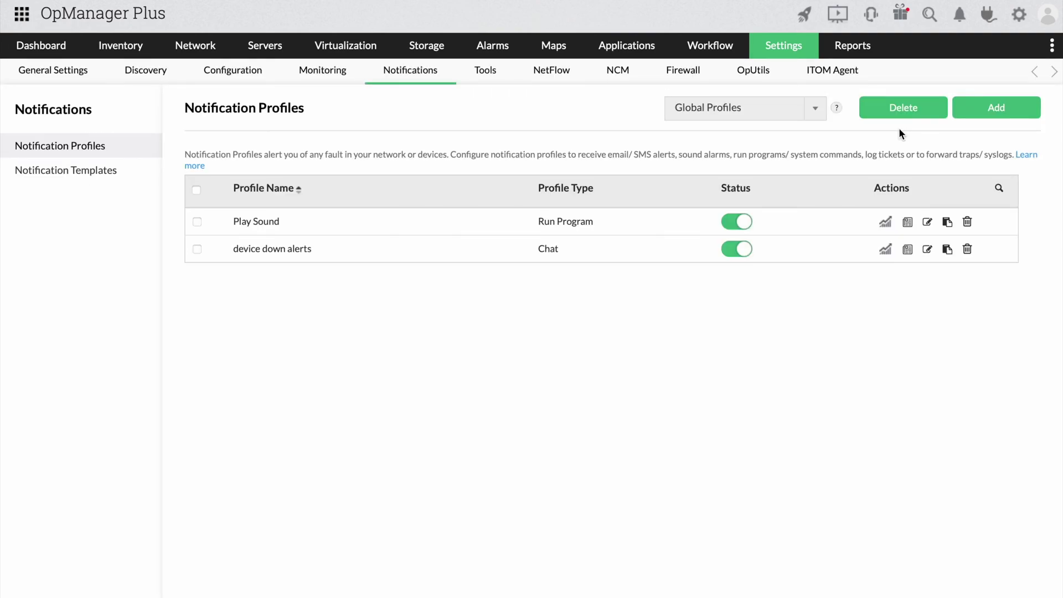
click(976, 118)
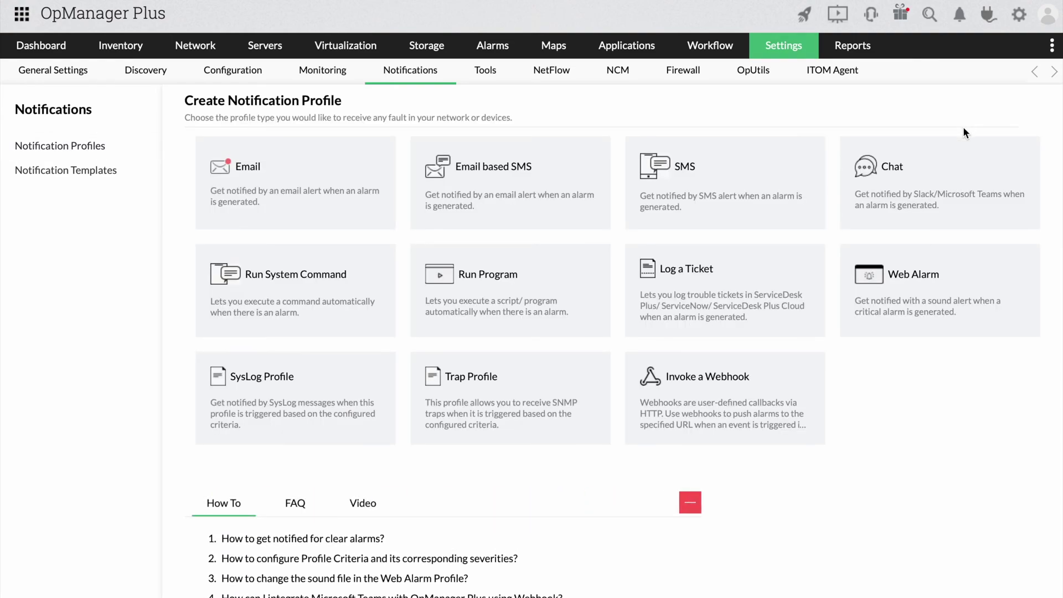
click(950, 161)
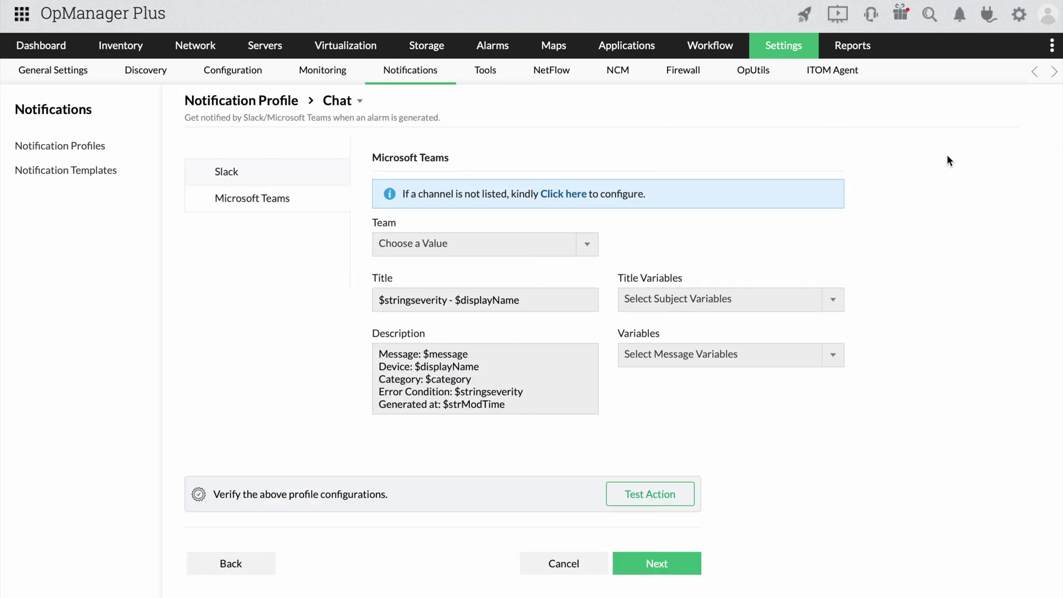
- Target the Chat profile at Network Team's Network Admins channel
click(588, 242)
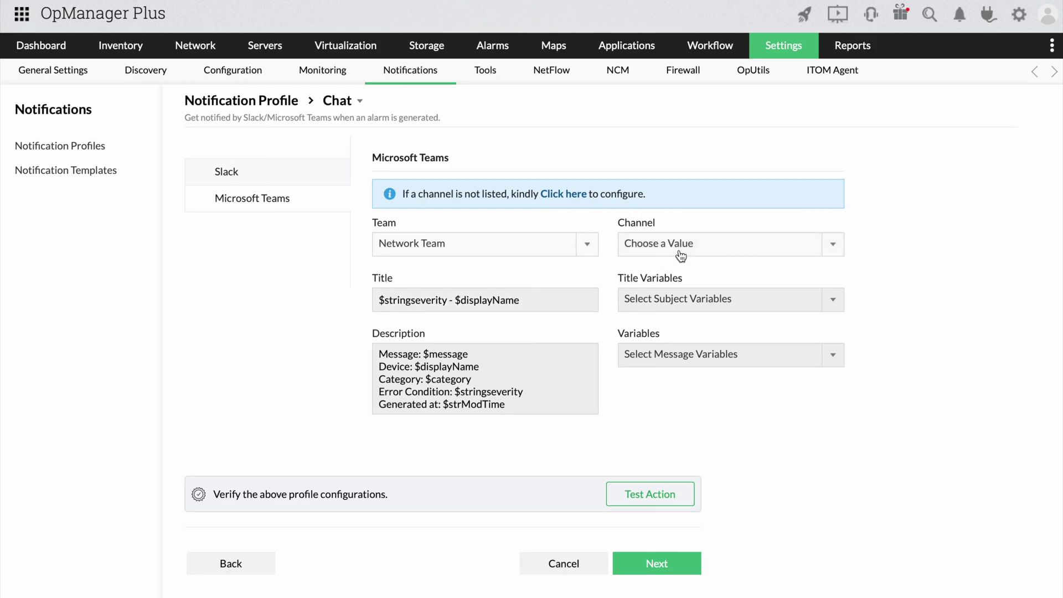
click(652, 245)
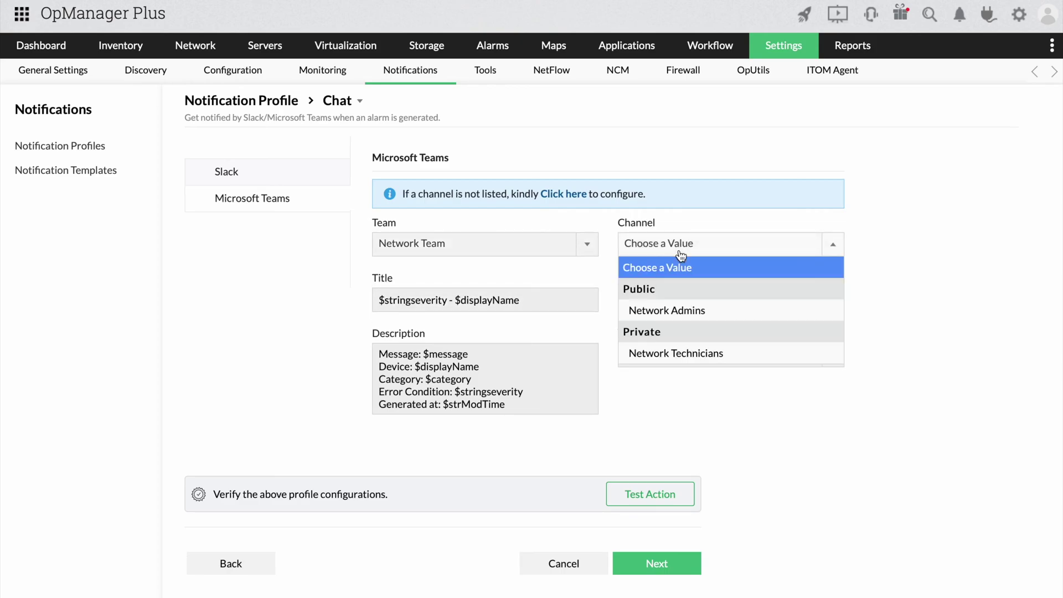
click(681, 311)
scroll(679, 308, down, 2)
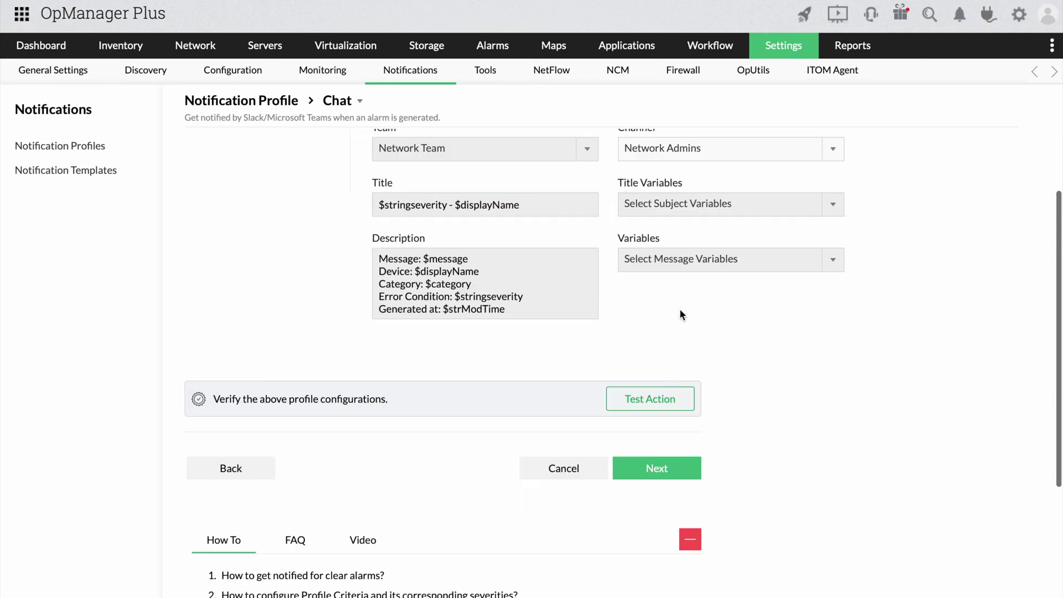
- Enable every alarm criterion, adding Trouble and Critical severities
click(669, 468)
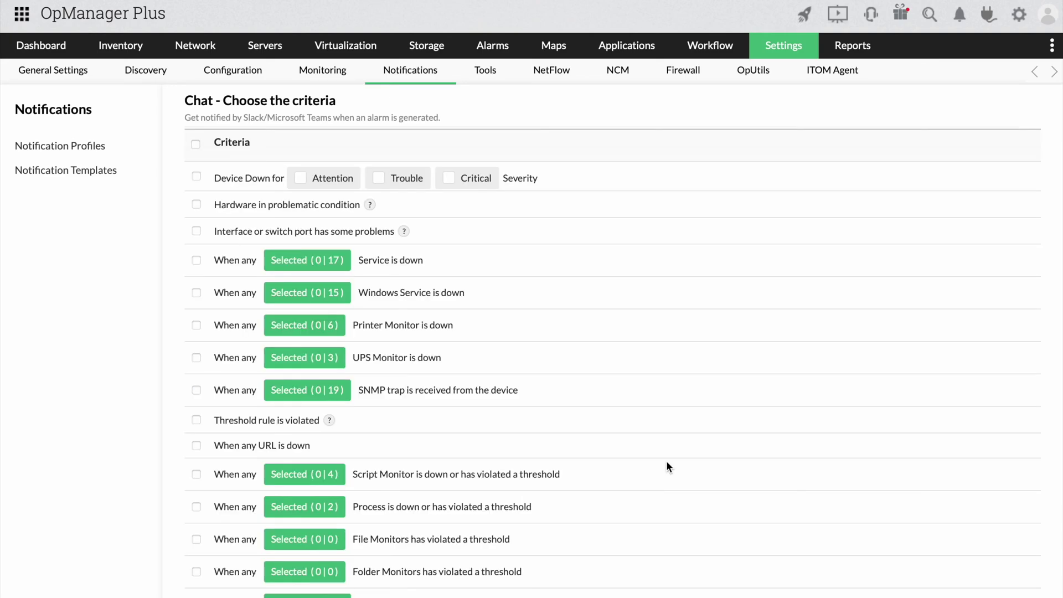
click(197, 144)
click(379, 174)
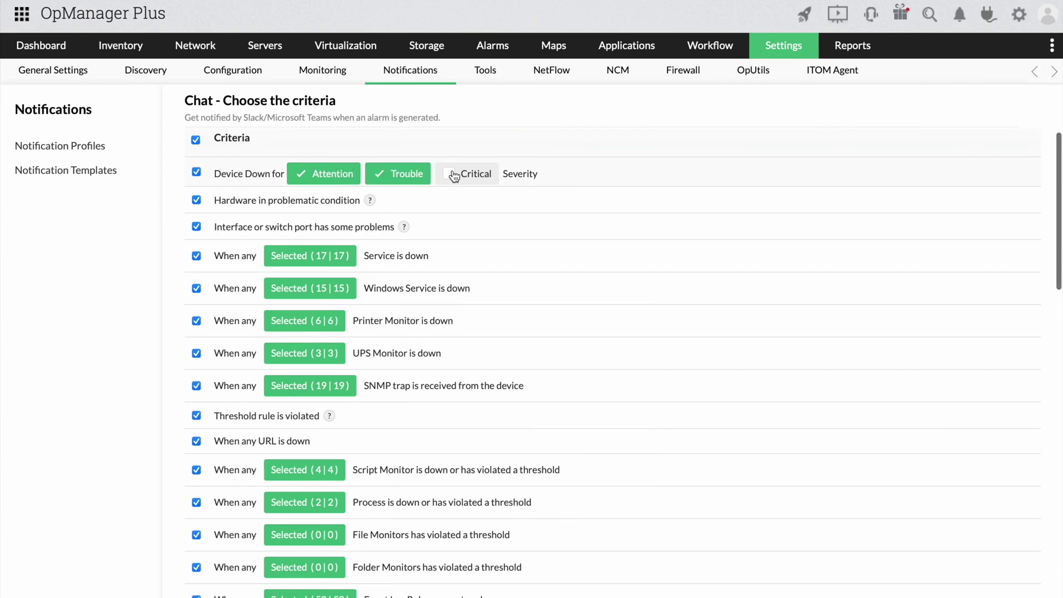
click(449, 174)
scroll(454, 176, down, 10)
- Move all available devices into Selected Devices for the profile
click(642, 357)
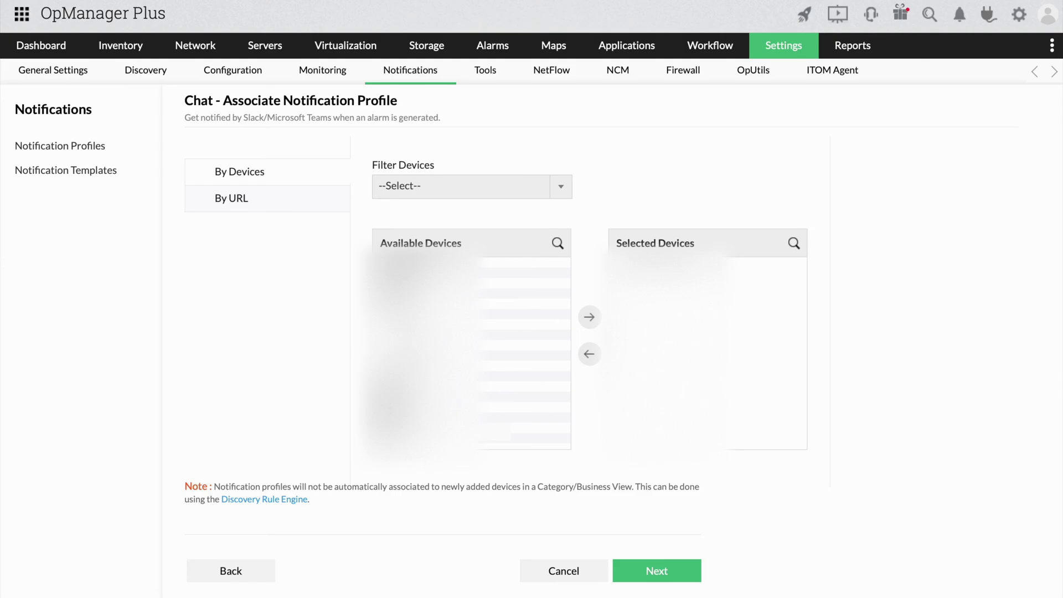
drag(493, 275, 499, 443)
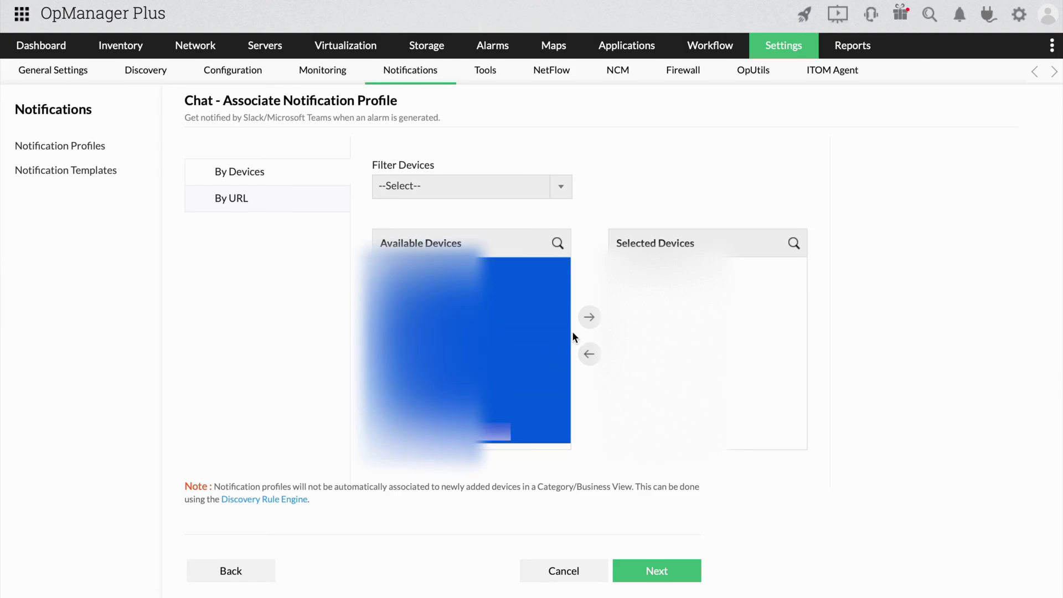
click(589, 317)
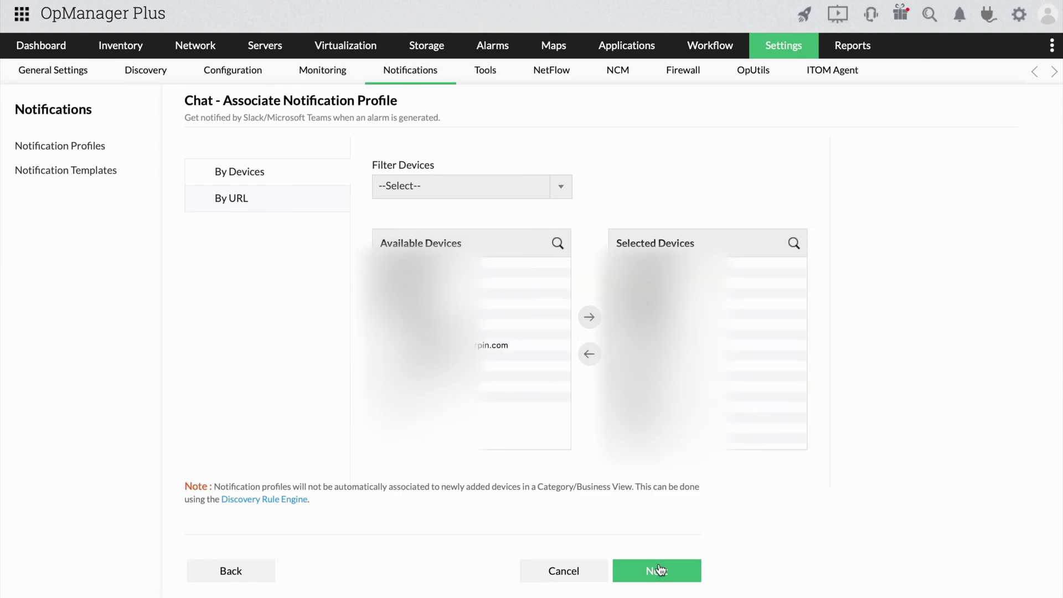
click(658, 570)
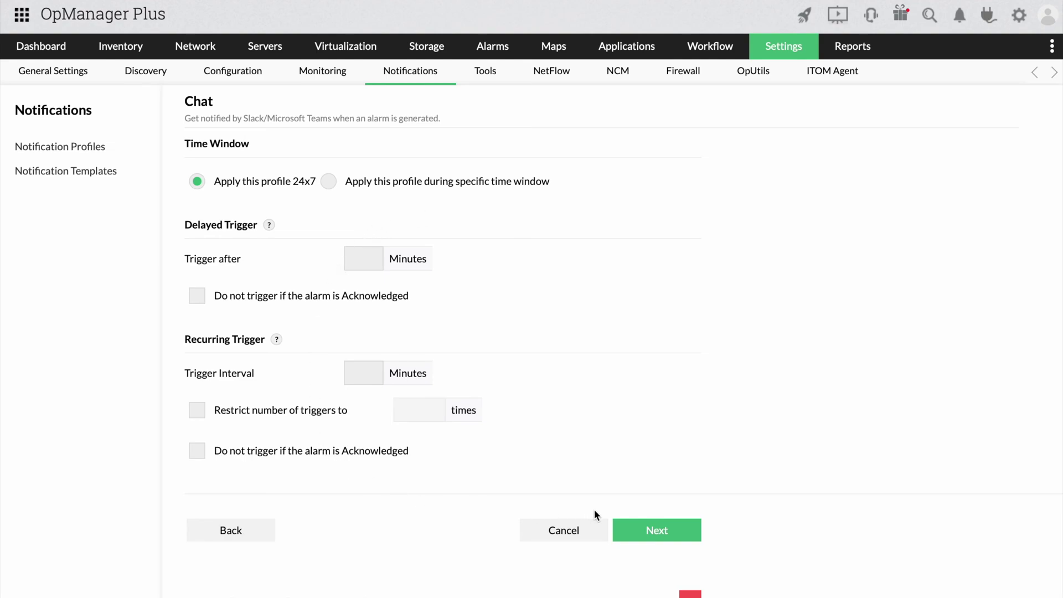
- Keep the default time window, name the profile 'Network Devices Alerts' and save it
click(631, 525)
scroll(643, 520, down, 3)
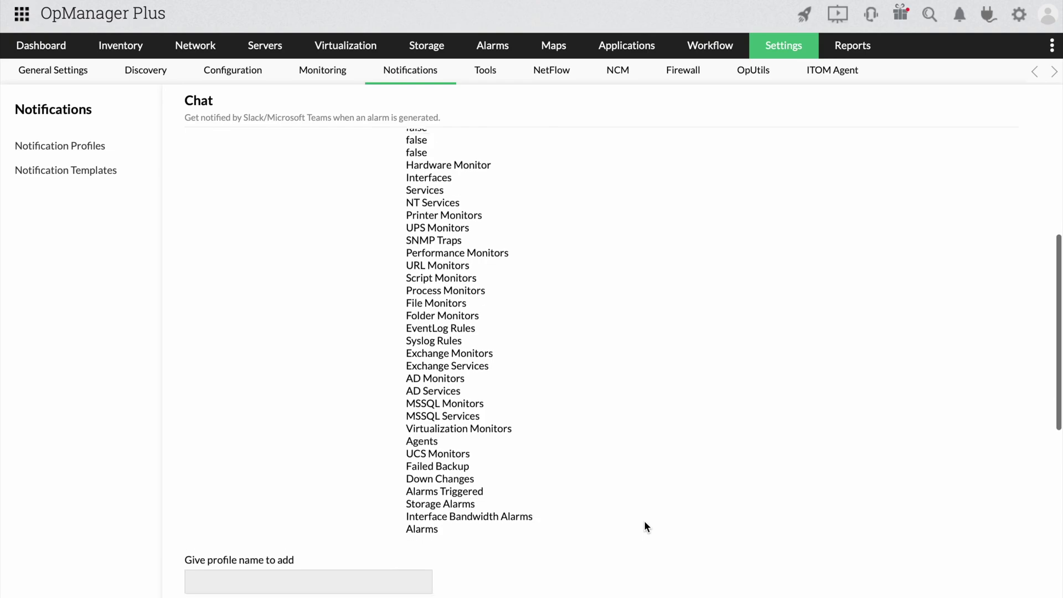
scroll(643, 520, down, 1)
click(430, 528)
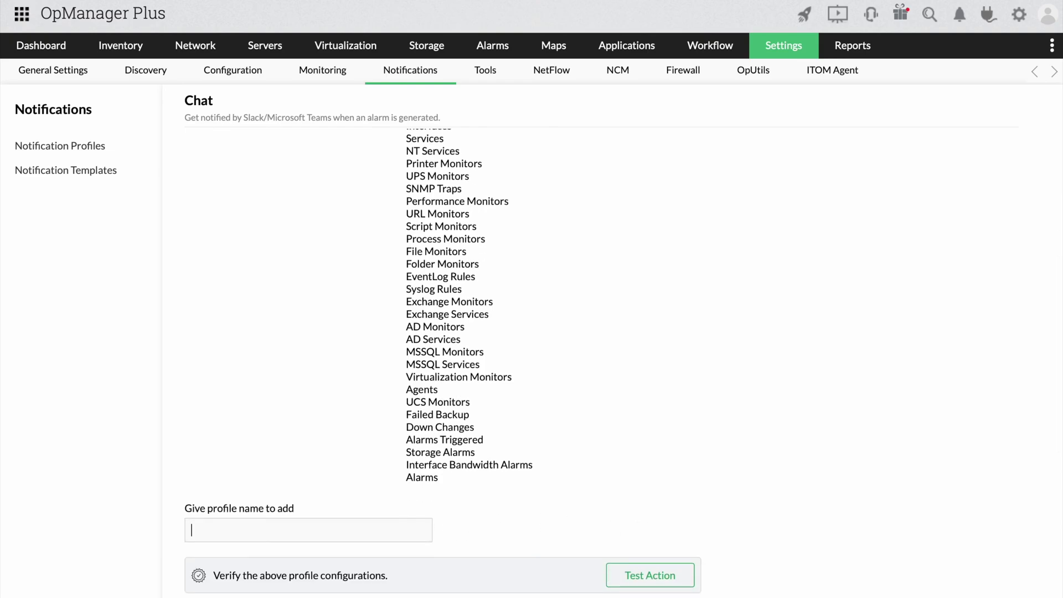
text(Network Devices Alerts)
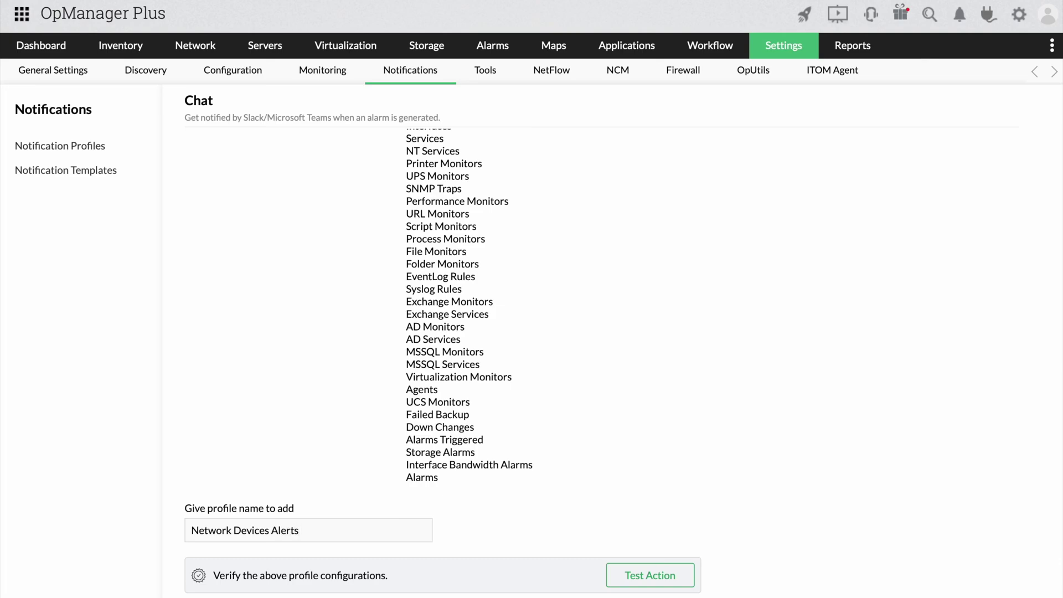
scroll(560, 512, down, 2)
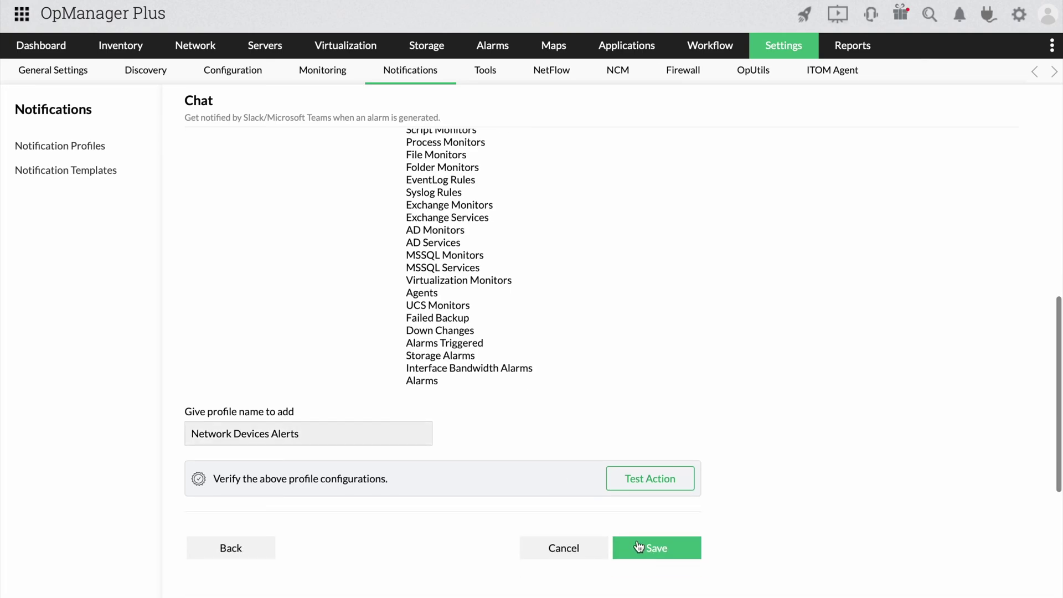
click(639, 546)
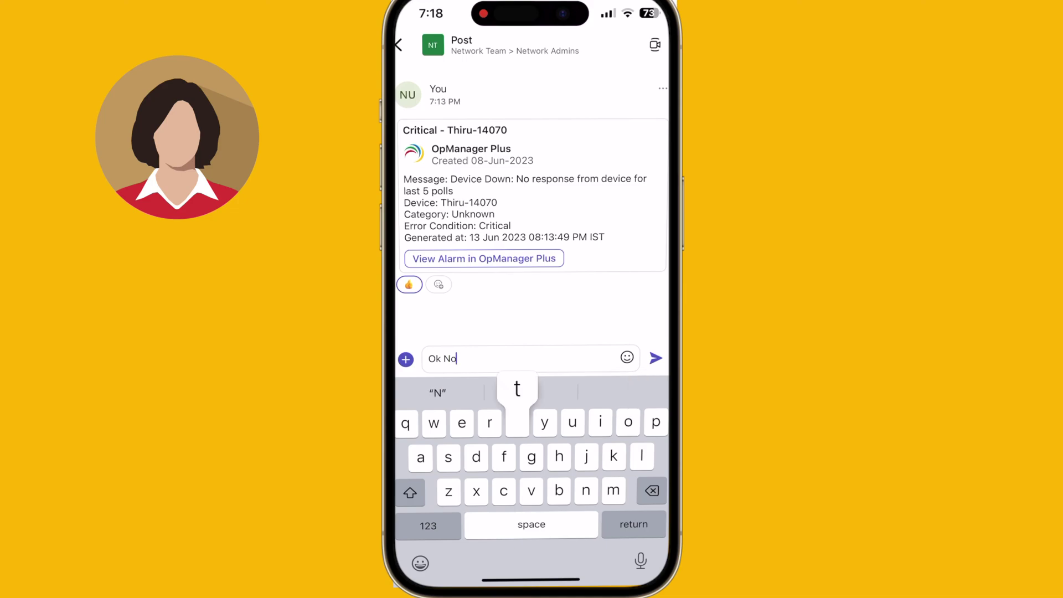
- Post the 'Ok Noted..!👍' reply beneath the critical alarm in Network Admins
text(ted..!)
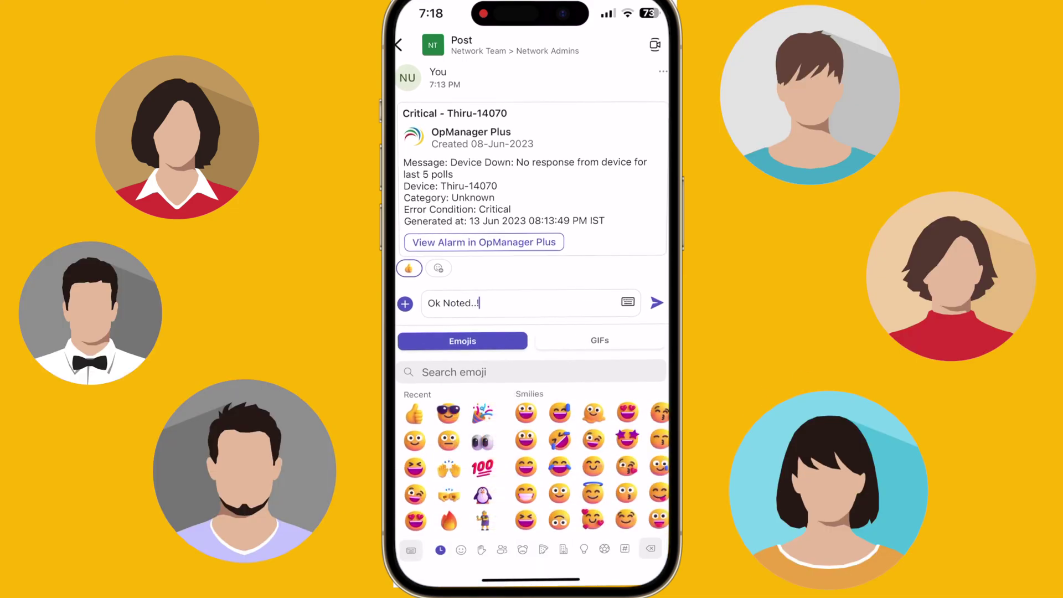
text(👍)
click(657, 302)
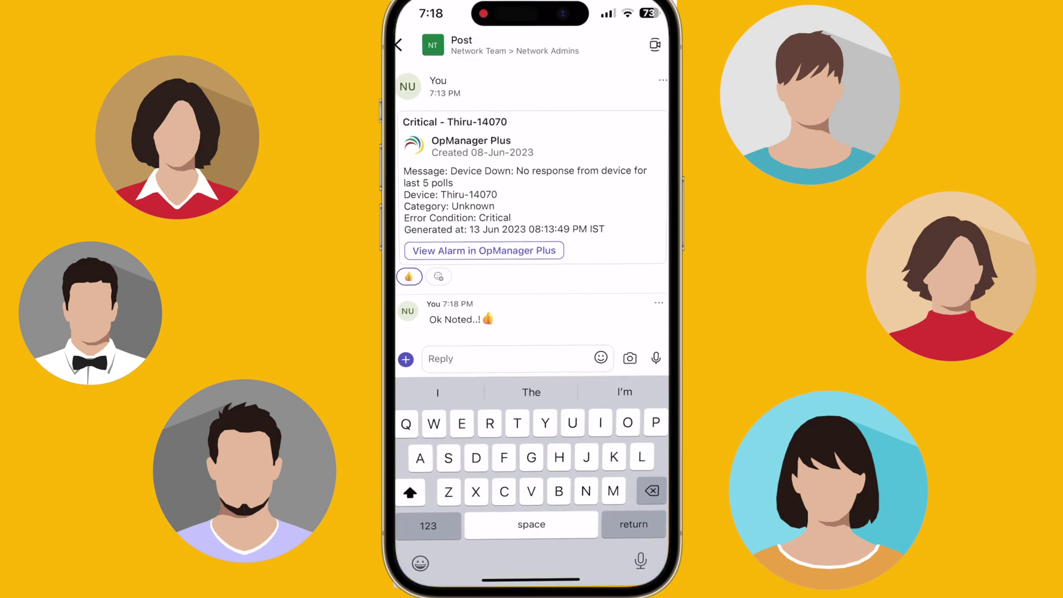